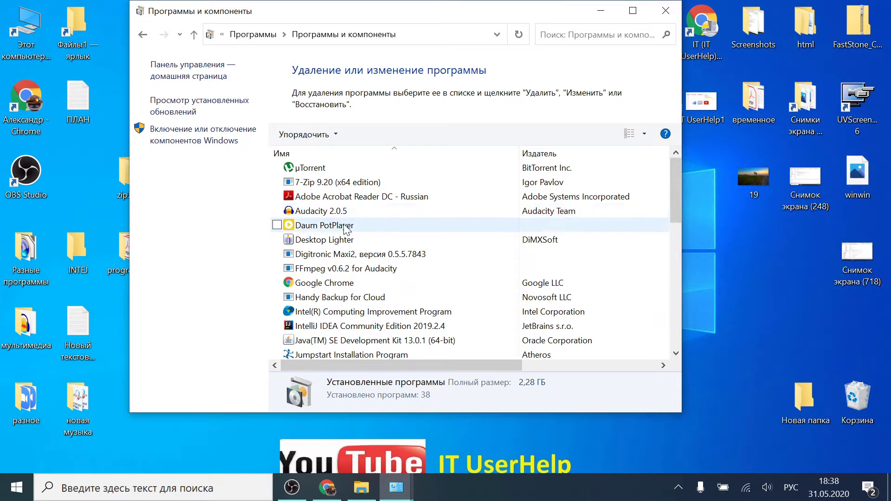
Step: Inspect the uninstall options for Adobe Acrobat Reader DC - Russian without removing it, and close the installed programs list
click(325, 201)
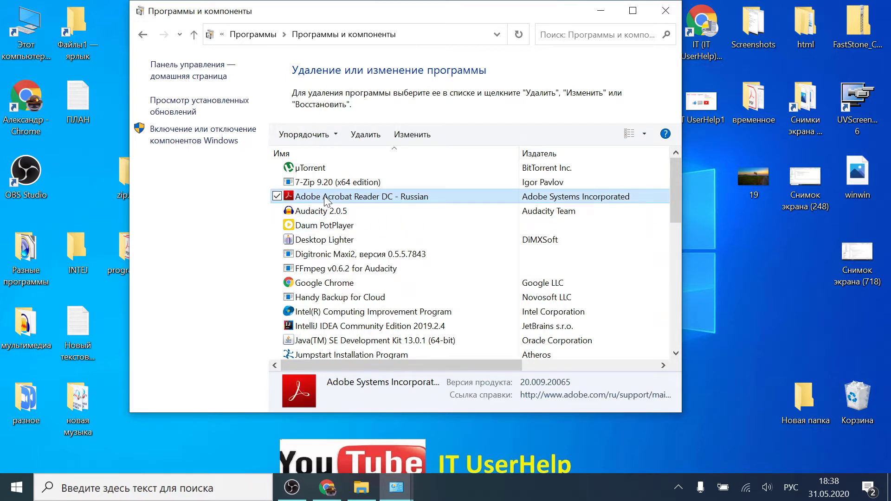
right_click(325, 197)
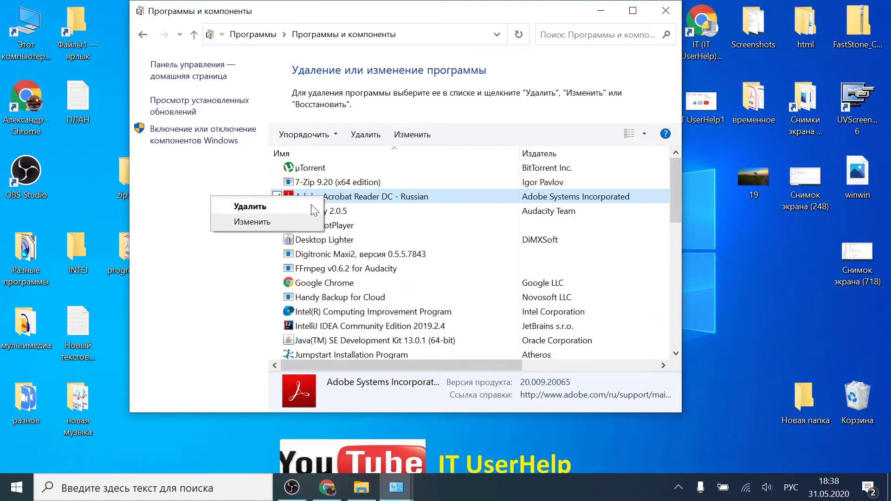
click(403, 209)
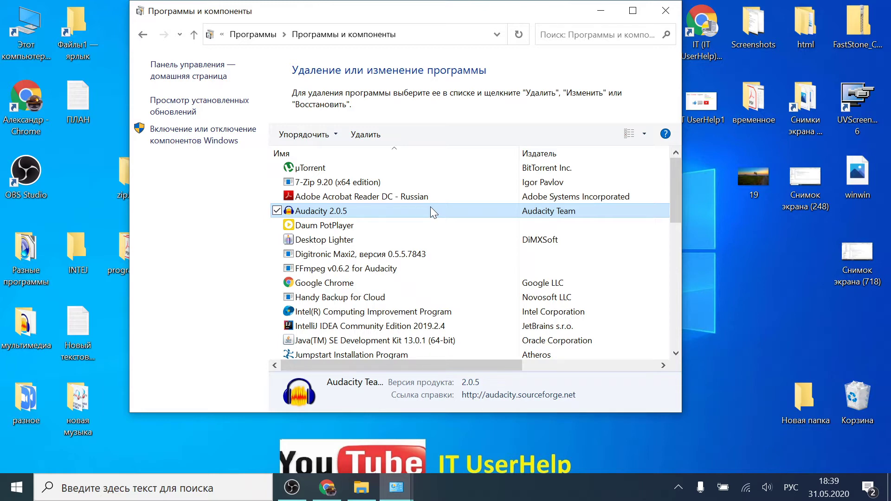
click(663, 11)
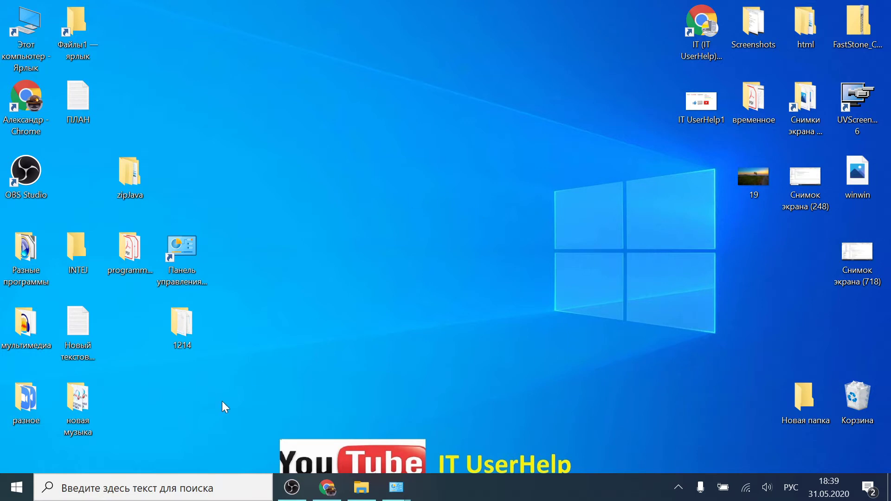
Step: Search Windows for "диспетч", open Диспетчер устройств and reposition its window on the desktop
click(168, 489)
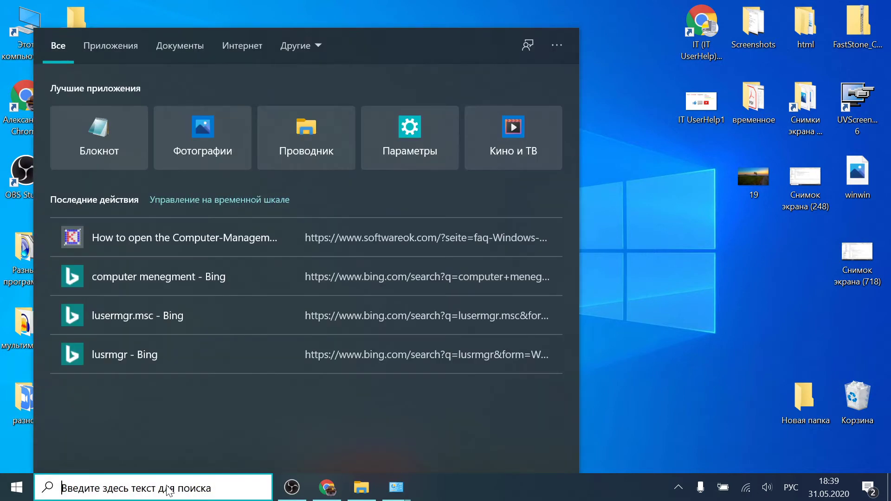
text(д)
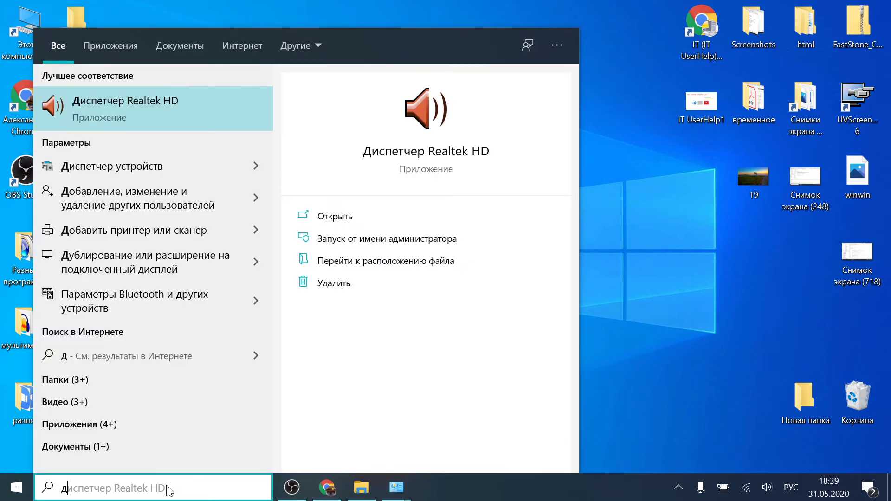
text(испетч)
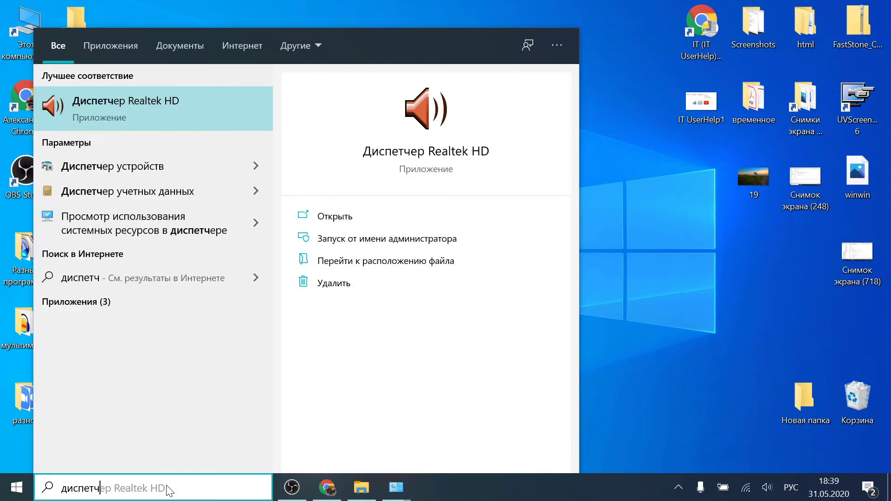
click(159, 166)
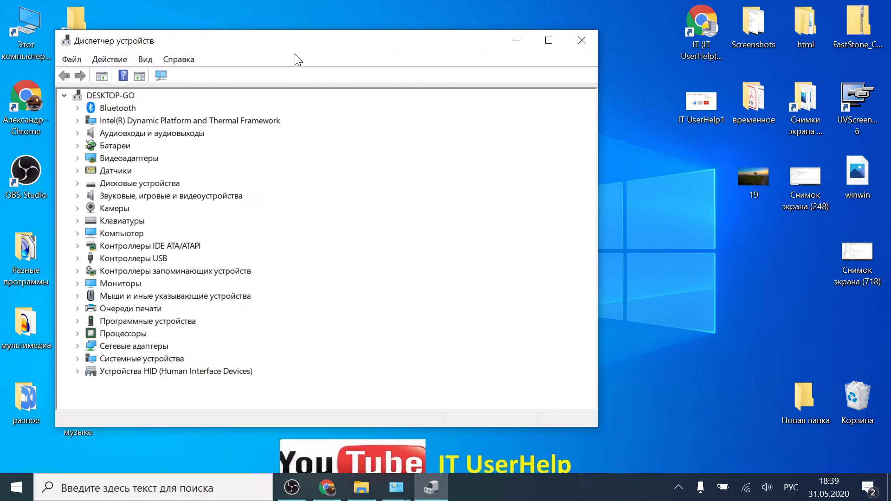
drag(247, 45, 426, 31)
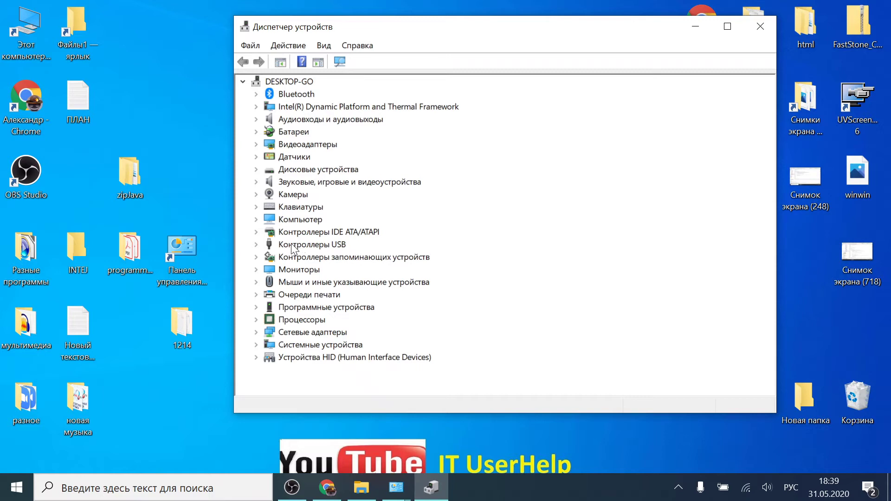
Step: Run an automatic driver update for the first Корневой USB-концентратор under Контроллеры USB, and close Диспетчер устройств
click(264, 246)
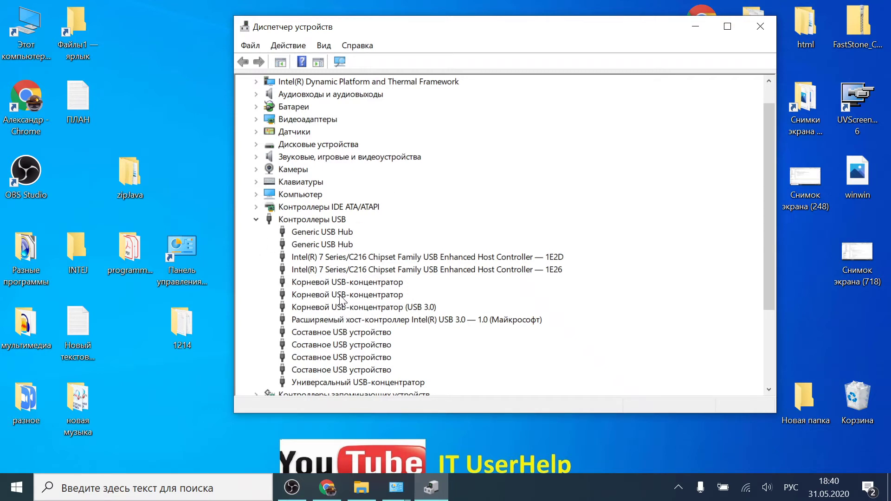
click(349, 282)
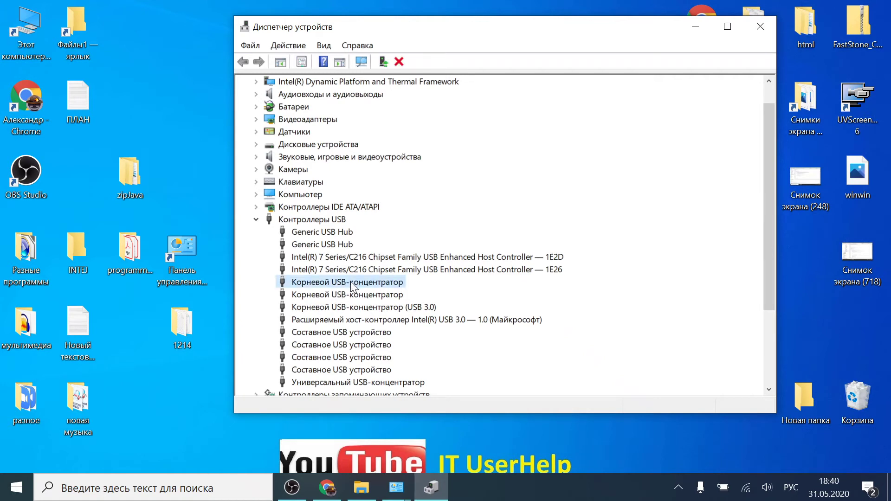
right_click(347, 276)
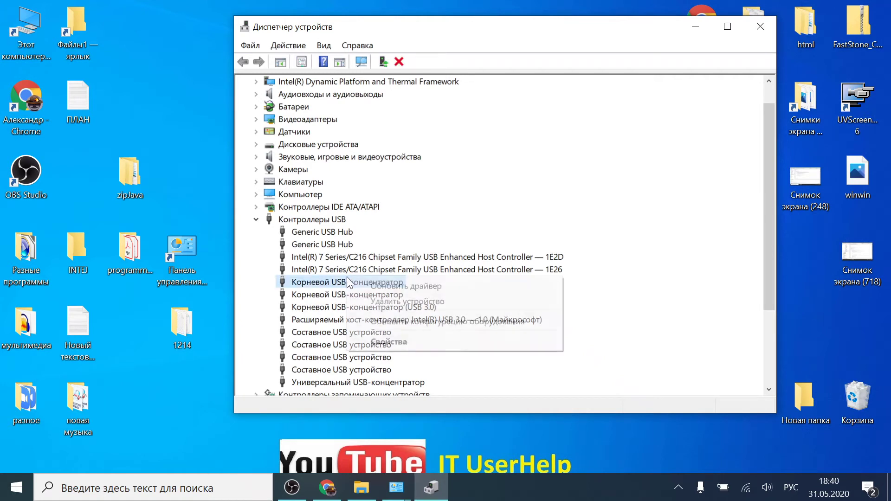
click(385, 286)
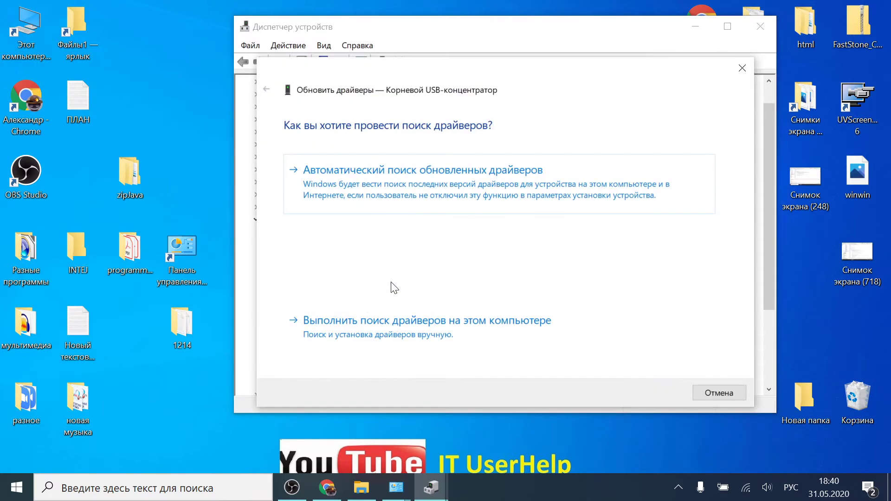
click(384, 176)
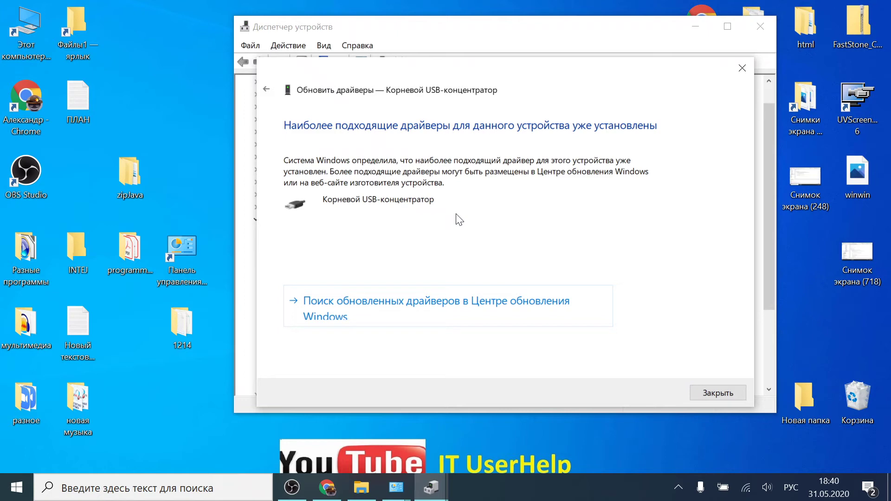
click(705, 398)
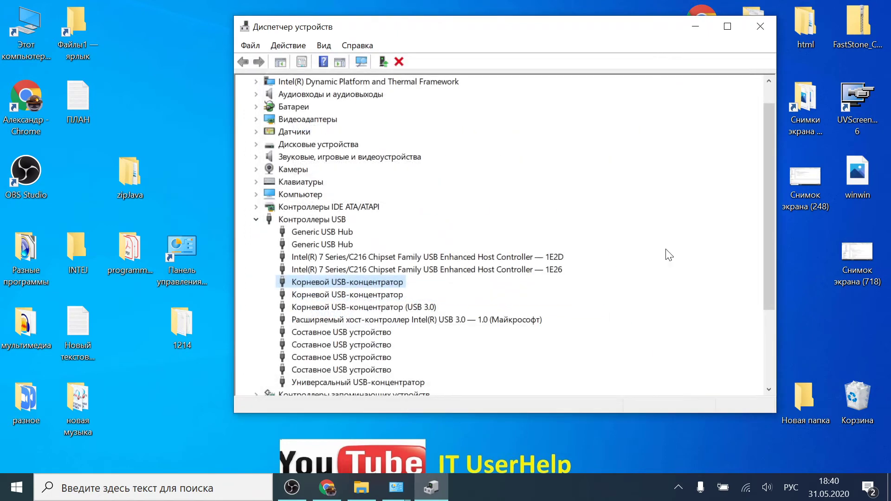
click(760, 27)
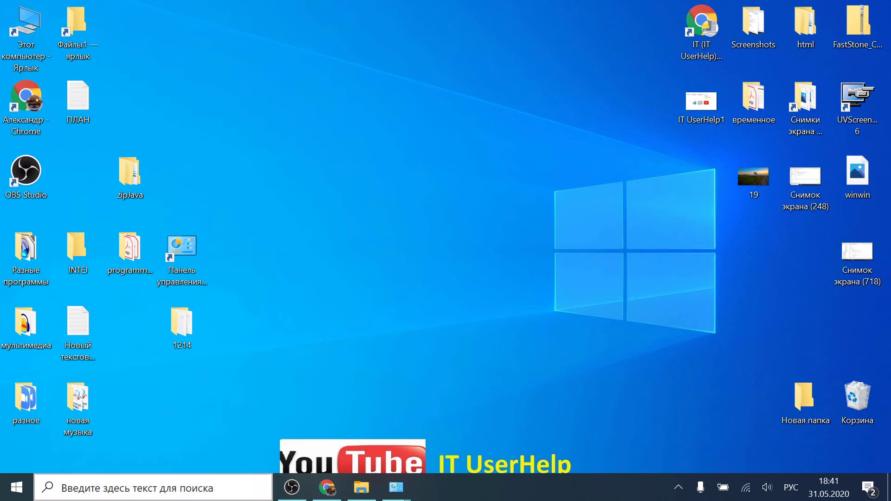
Step: Switch the keyboard layout to English, search Windows for "Services" and open the Службы app
click(126, 492)
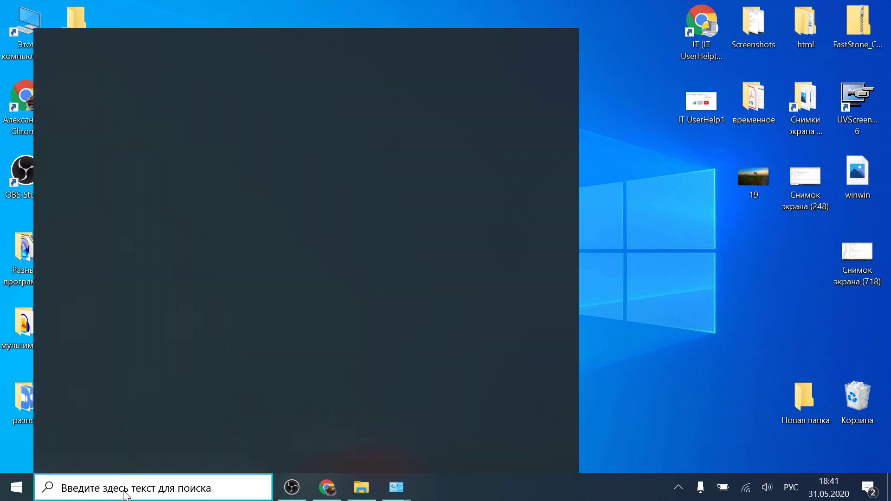
text(ыукс)
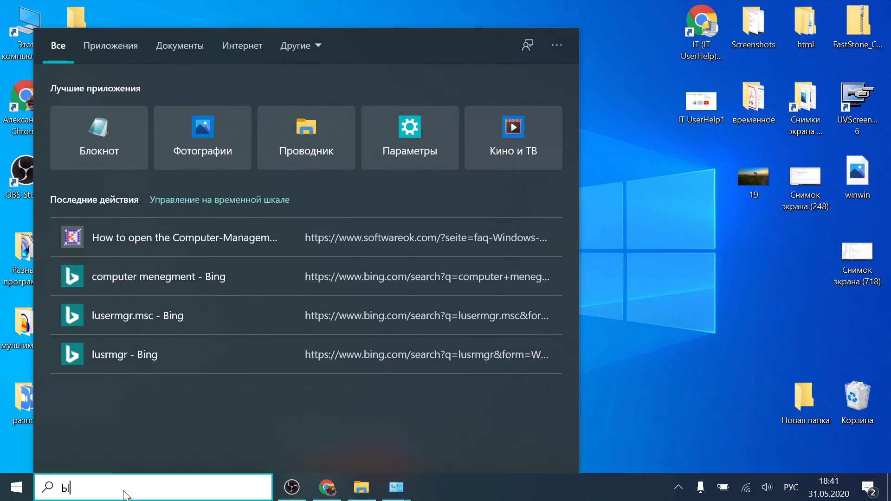
key(BackSpace)
key(BackSpace)
key(BackSpace)
key(BackSpace)
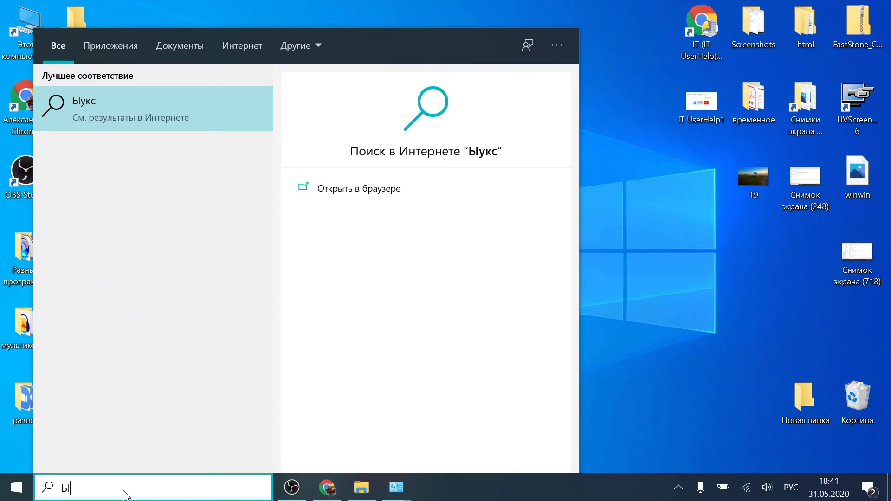
key(alt+shift)
text(Ser)
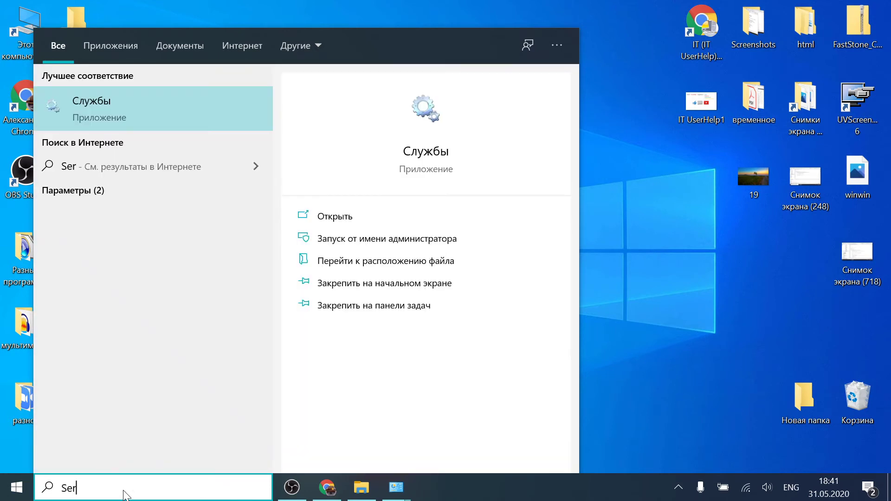
text(v)
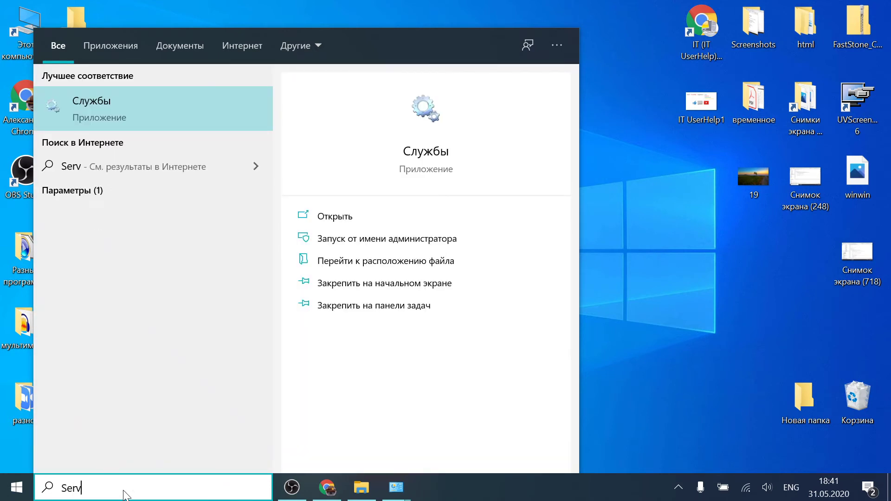
text(ices)
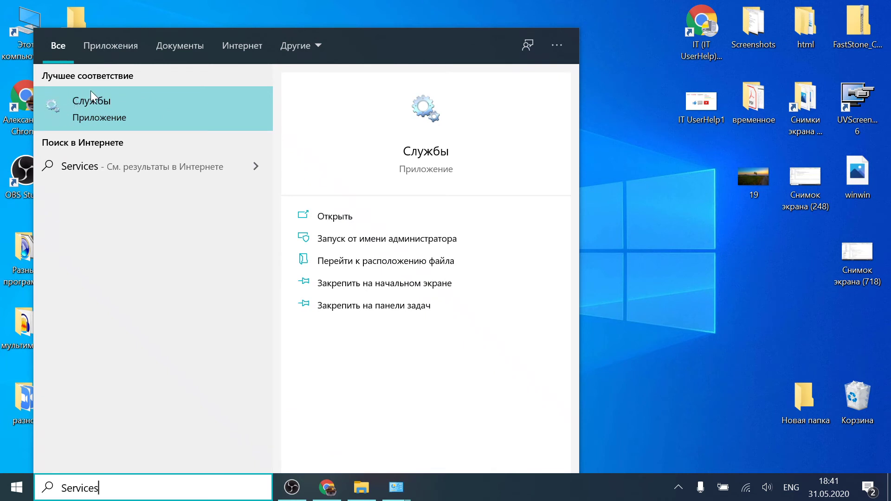
click(126, 103)
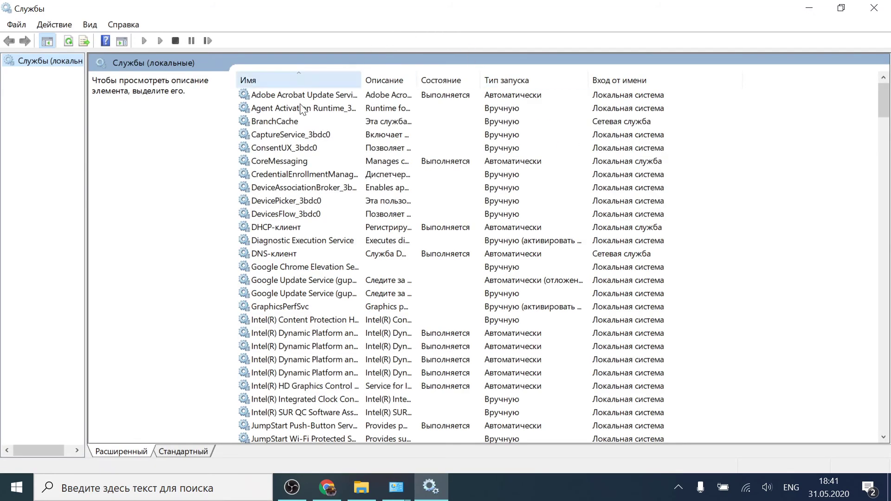
Step: Look through the list of local services and view the properties of CoreMessaging, leaving them without changes
scroll(272, 116, down, 1)
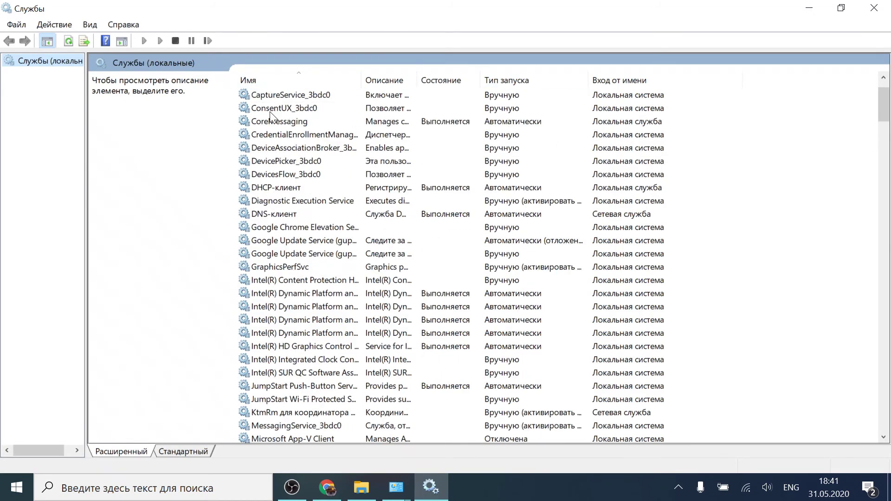
scroll(270, 113, down, 20)
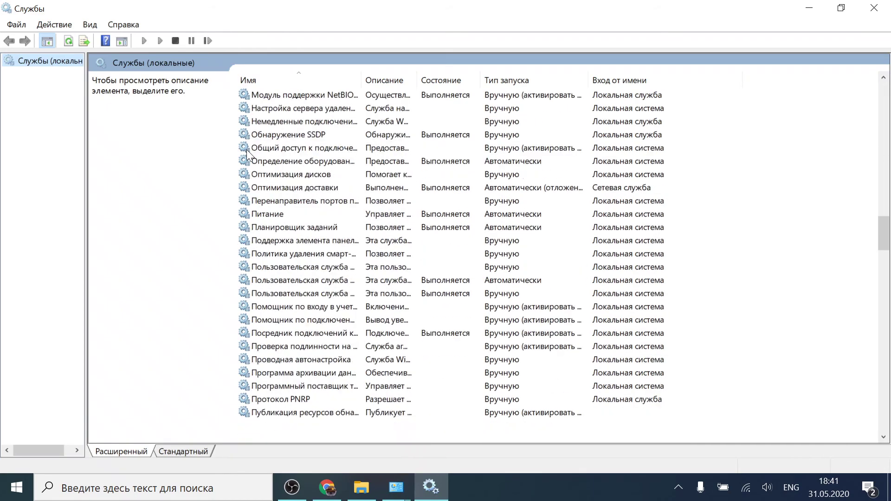
scroll(247, 154, down, 20)
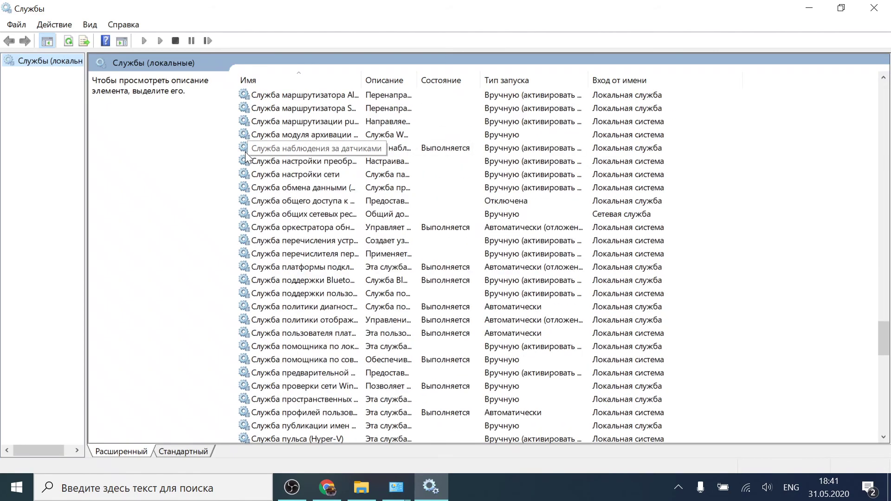
scroll(245, 154, up, 20)
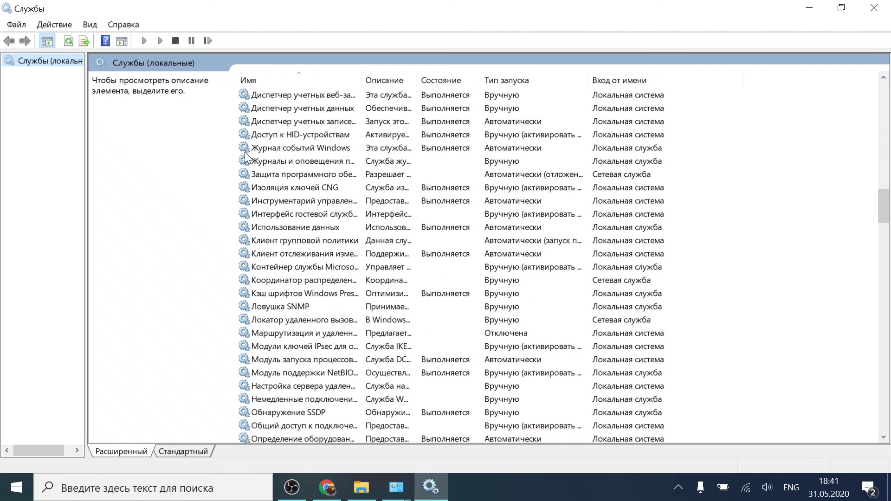
scroll(244, 152, up, 20)
scroll(245, 151, up, 8)
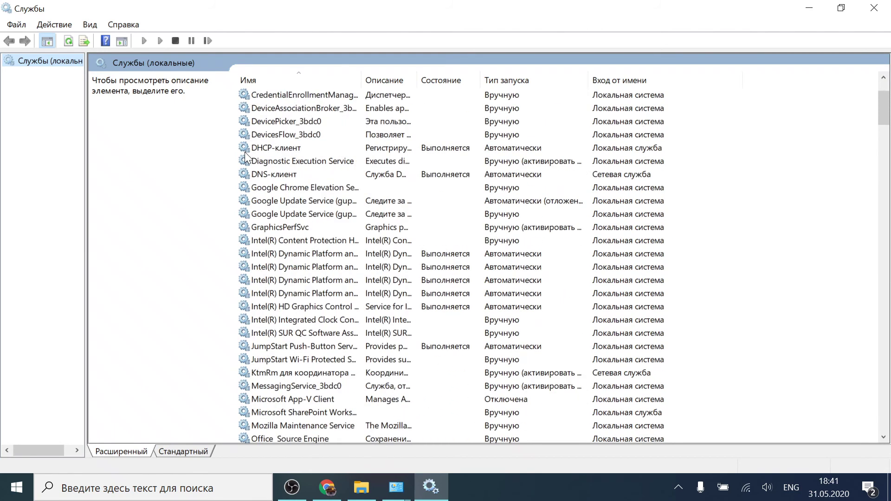
scroll(245, 152, up, 2)
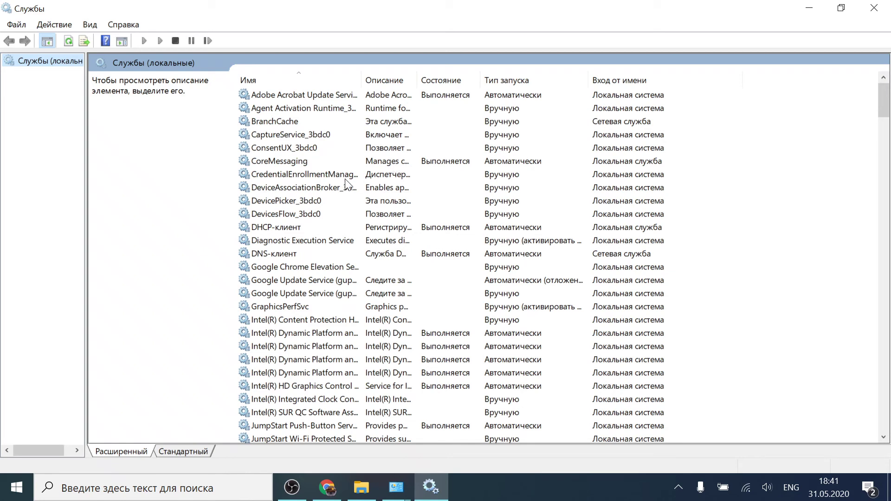
double_click(303, 163)
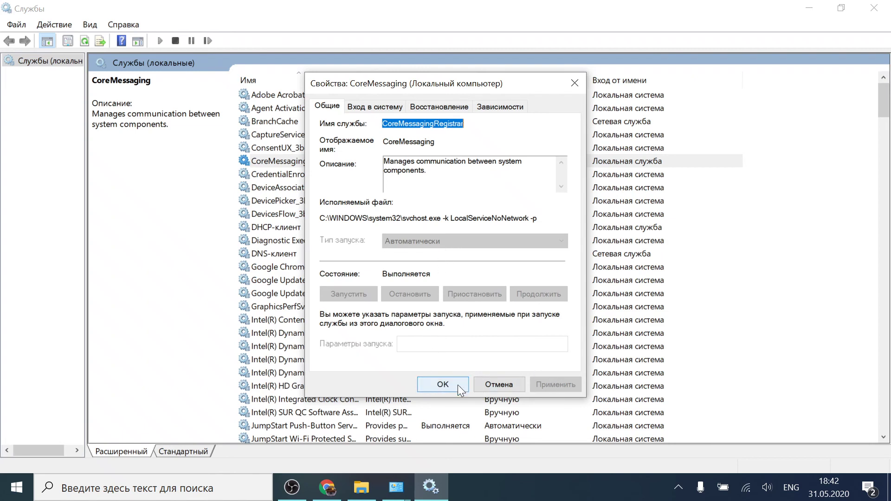
click(495, 387)
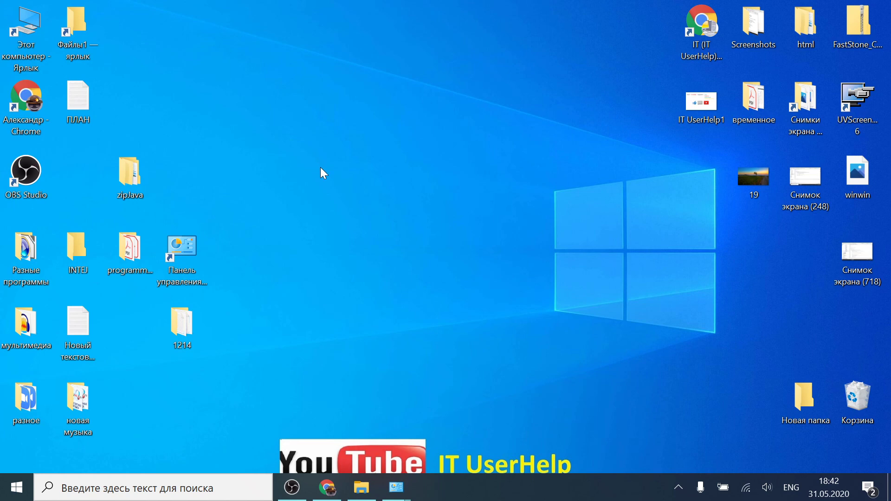
Step: Open the IT UserHelp1 image from the desktop in the photo viewer
double_click(683, 110)
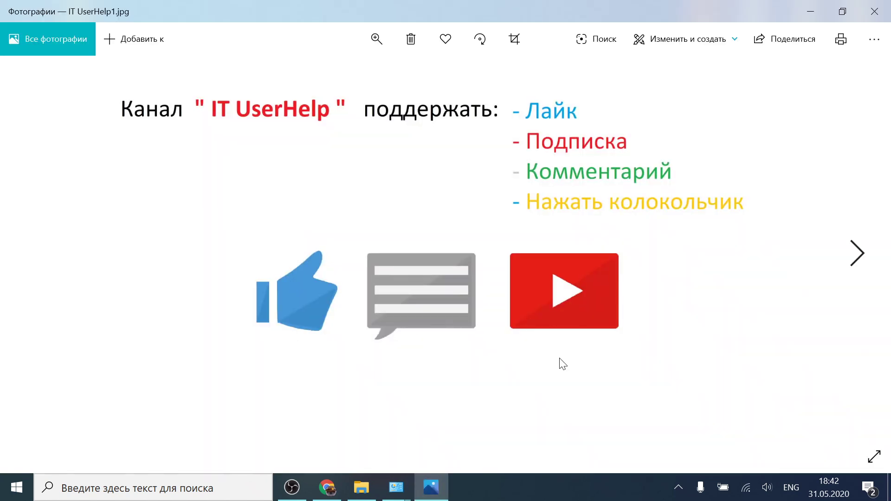
click(679, 488)
right_click(665, 462)
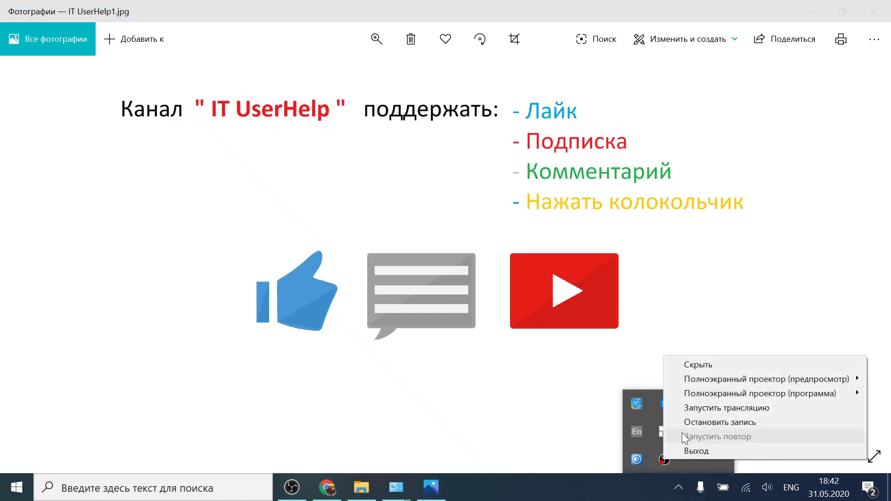